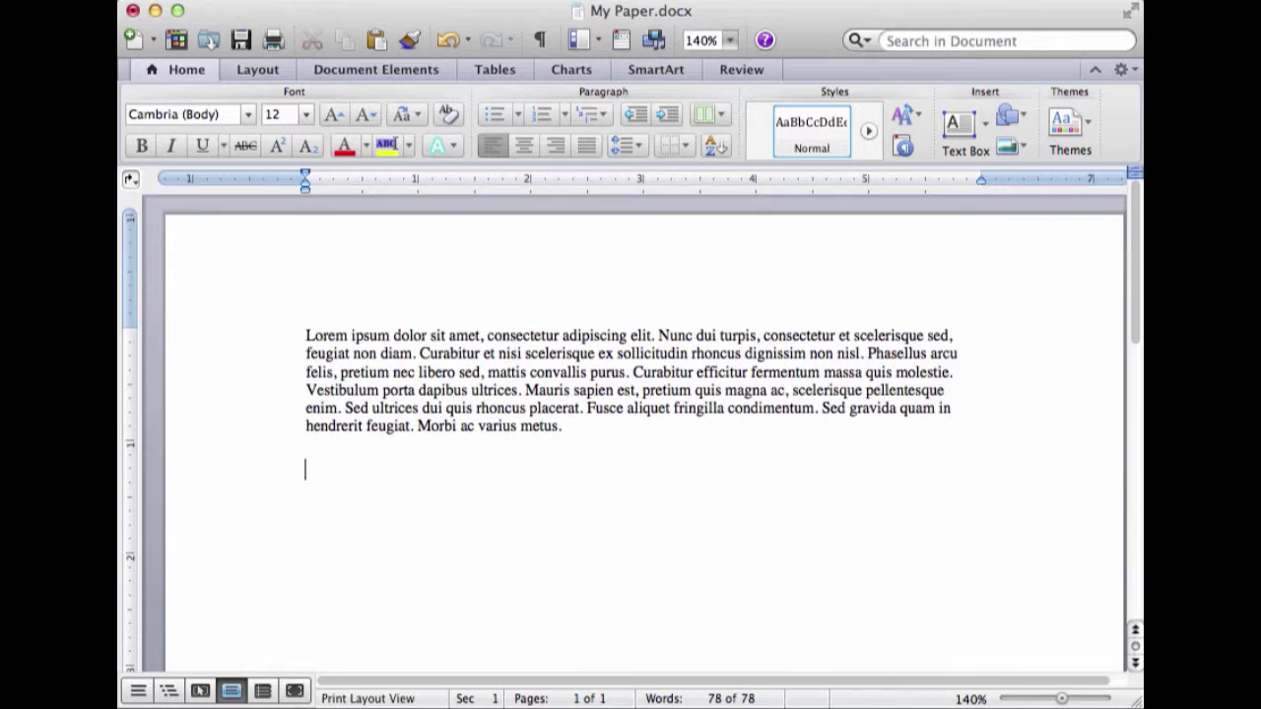
# - Show the Zotero Bibliographic Management toolbar from the View > Toolbars menu
pyautogui.click(148, 0)
pyautogui.moveTo(256, 0)
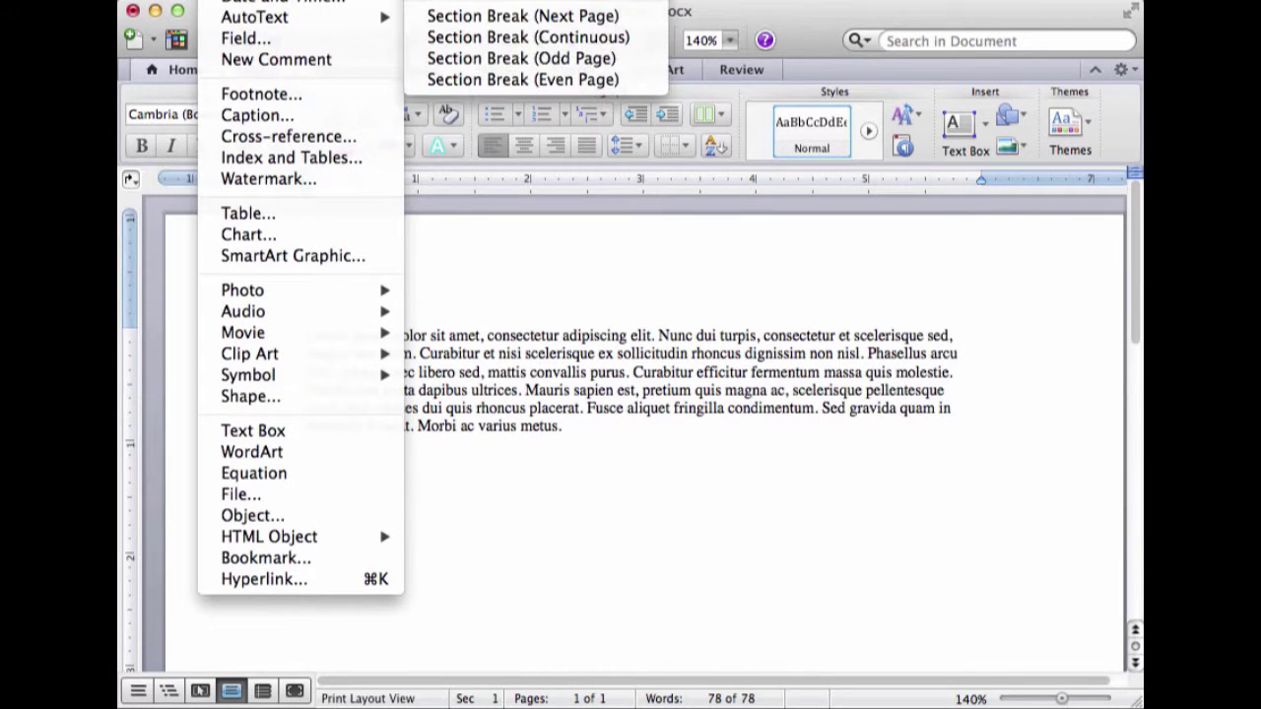
pyautogui.moveTo(157, 0)
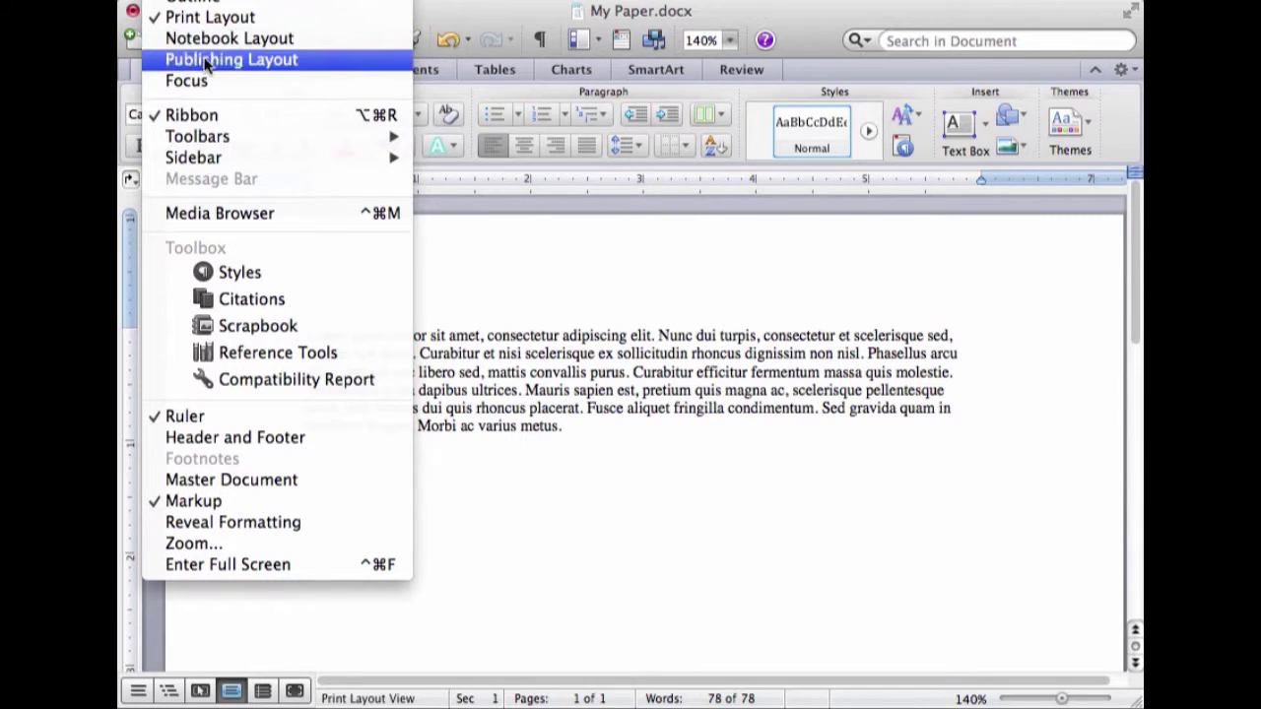
pyautogui.moveTo(214, 143)
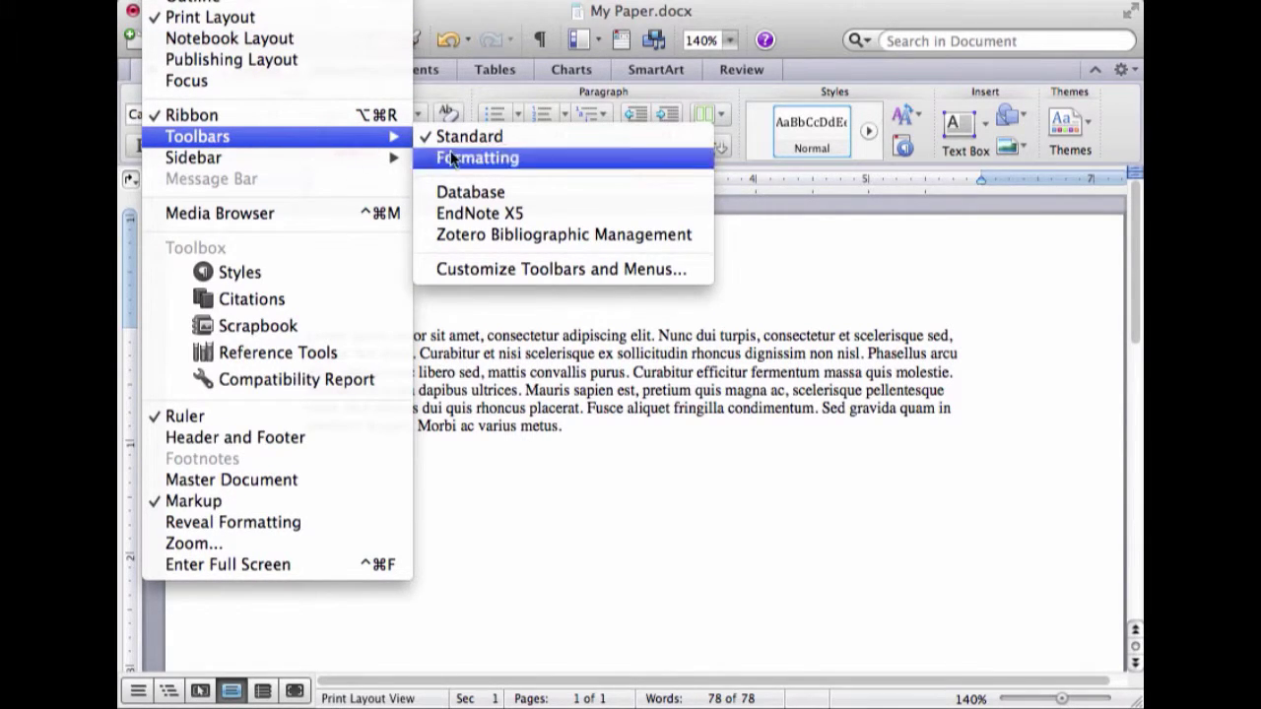
pyautogui.click(467, 237)
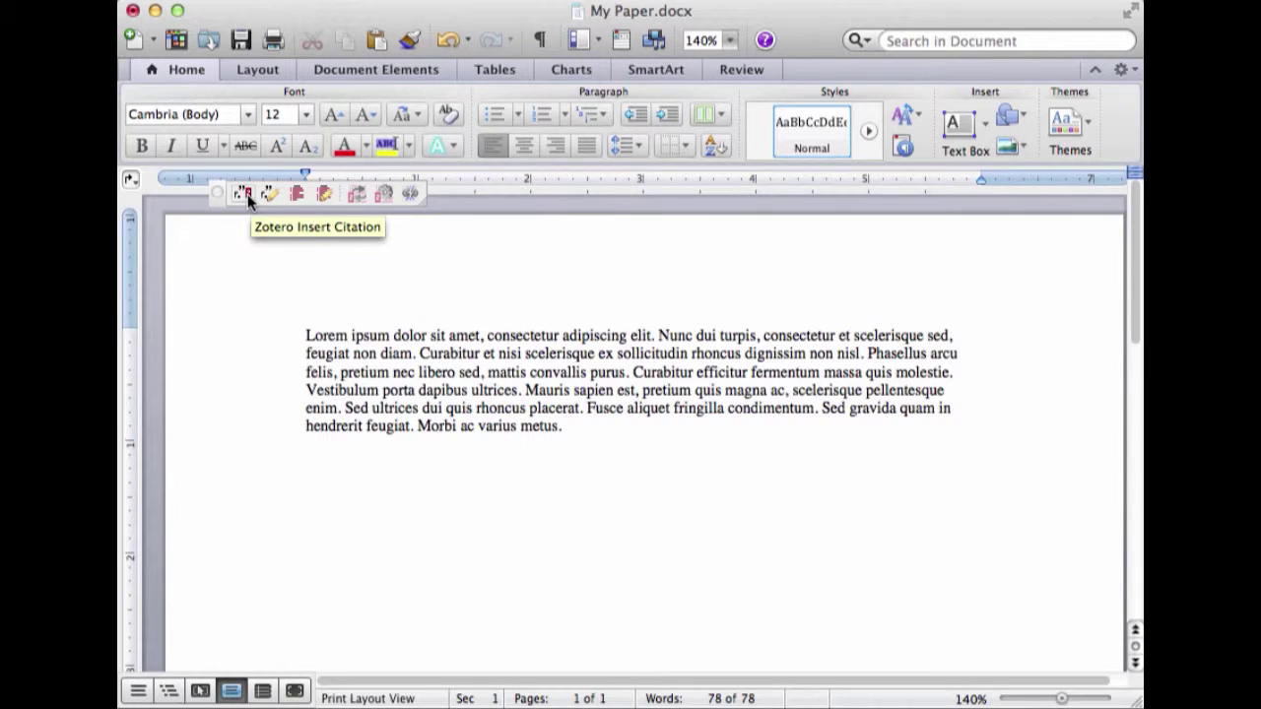
pyautogui.click(247, 194)
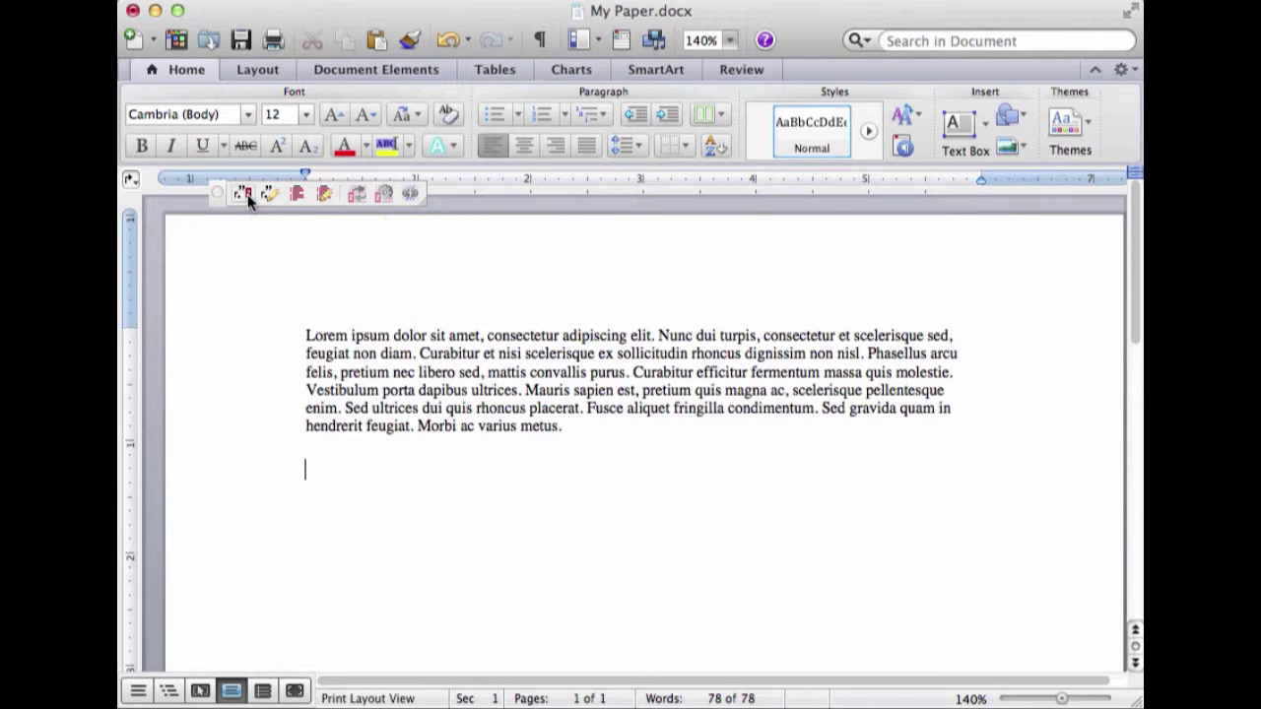
# - Start a Zotero citation after 'feugiat non diam.' and set American Psychological Association 6th edition
pyautogui.click(417, 354)
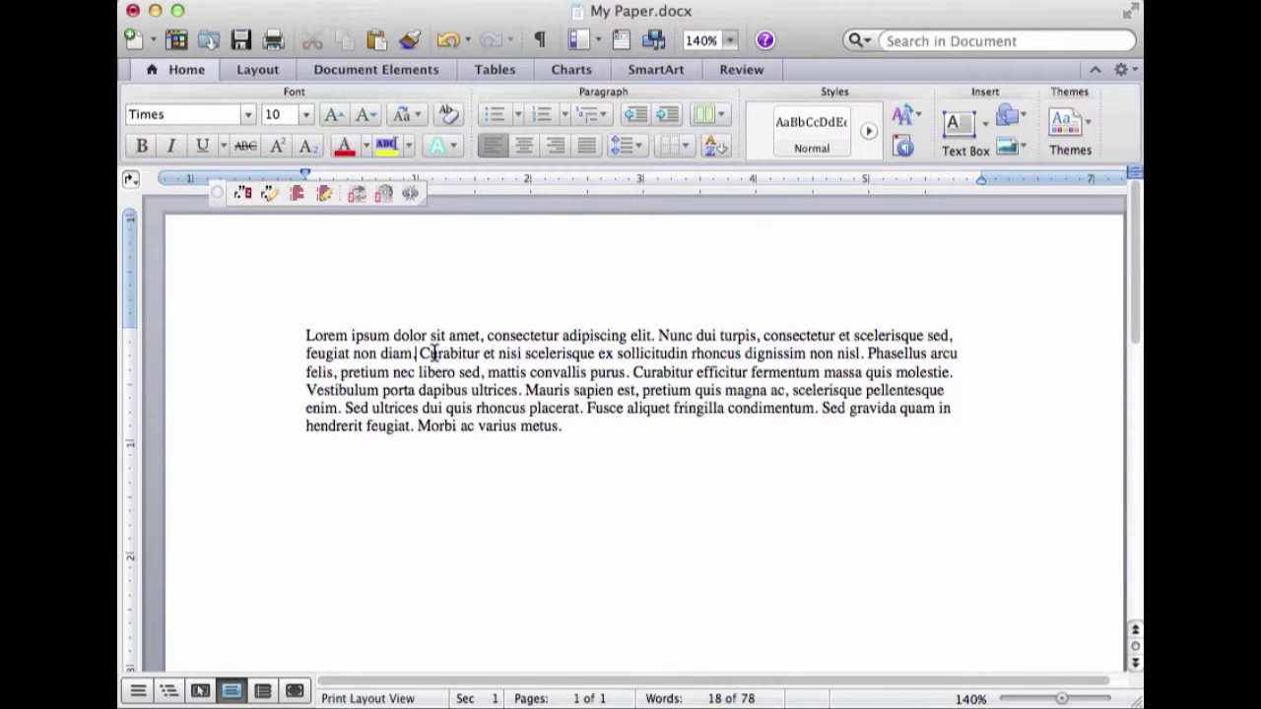
pyautogui.click(241, 195)
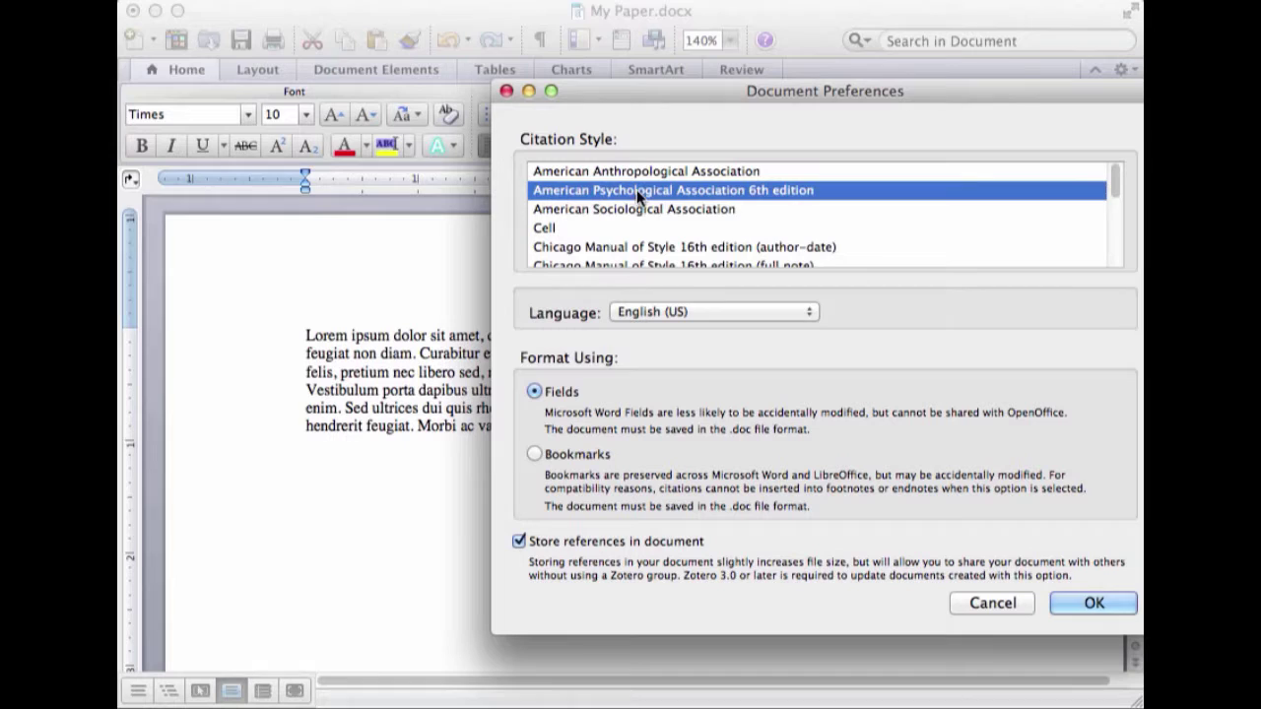
# - Confirm the APA 6th edition style and choose Geiger (2009) from the 'Gei' search
pyautogui.click(1081, 594)
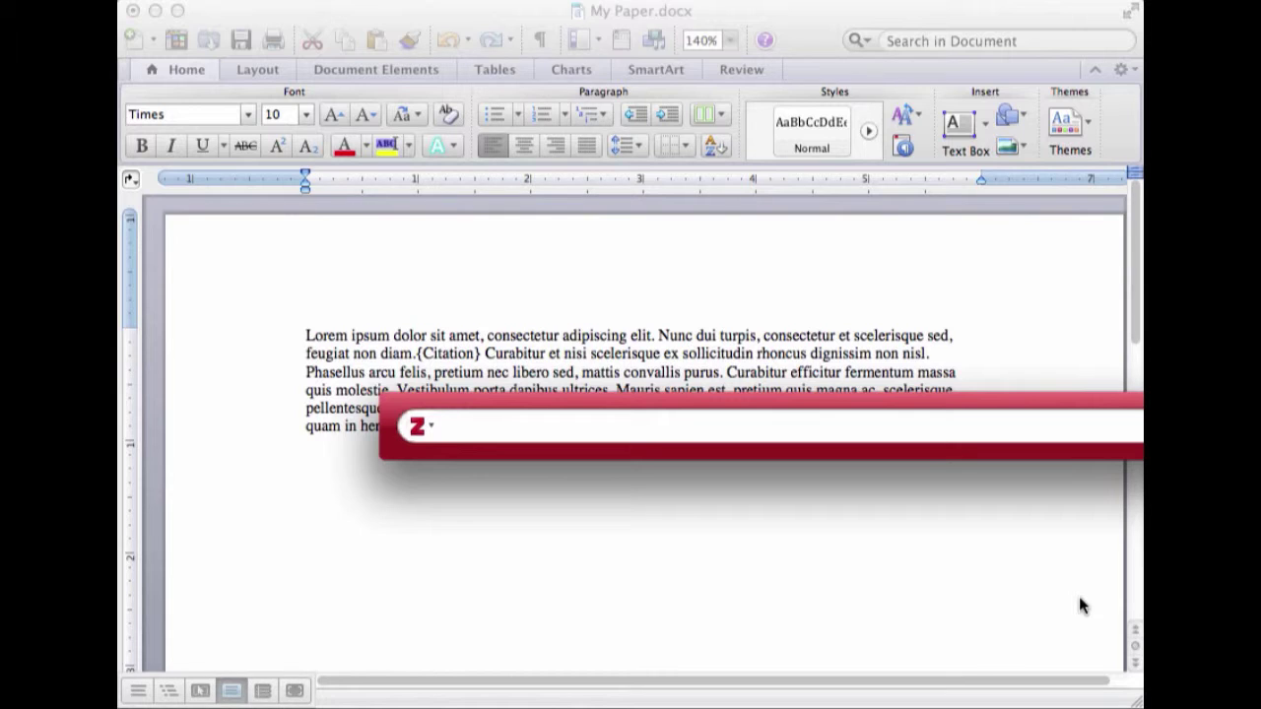
pyautogui.write('Gei')
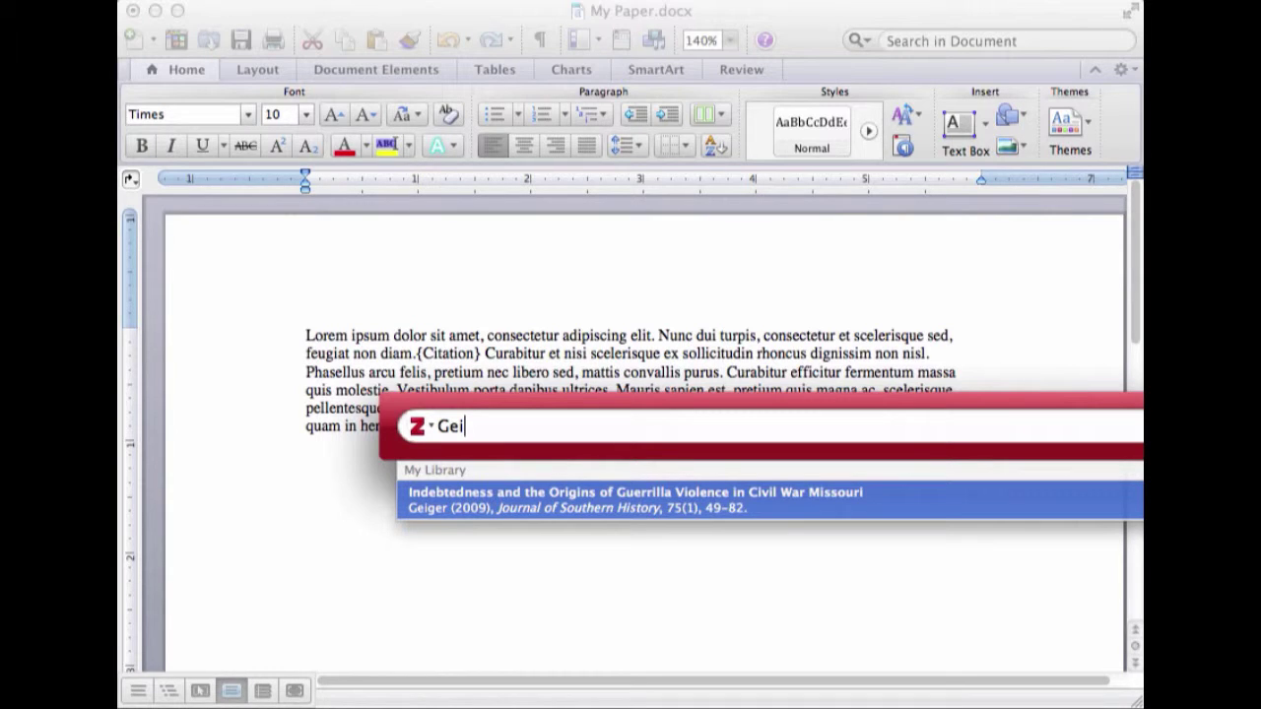
pyautogui.click(789, 504)
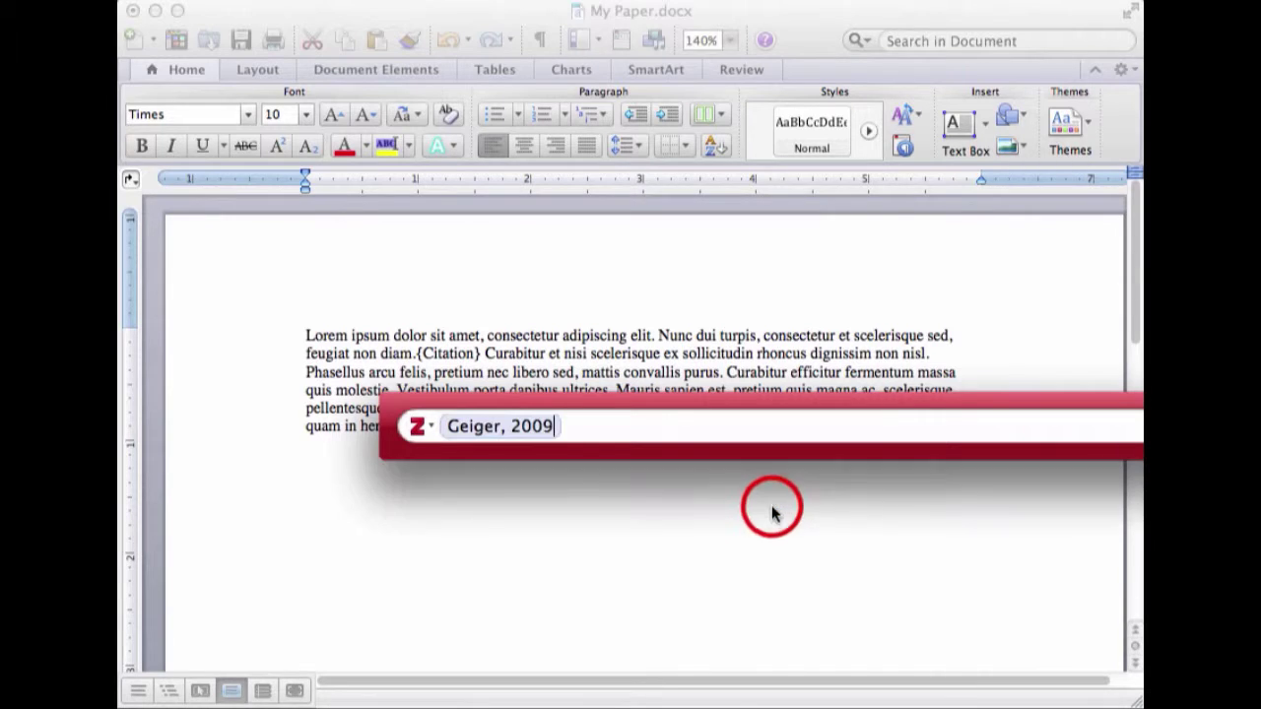
# - Give the Geiger citation page 52 and insert it as (Geiger, 2009, p. 52)
pyautogui.click(516, 426)
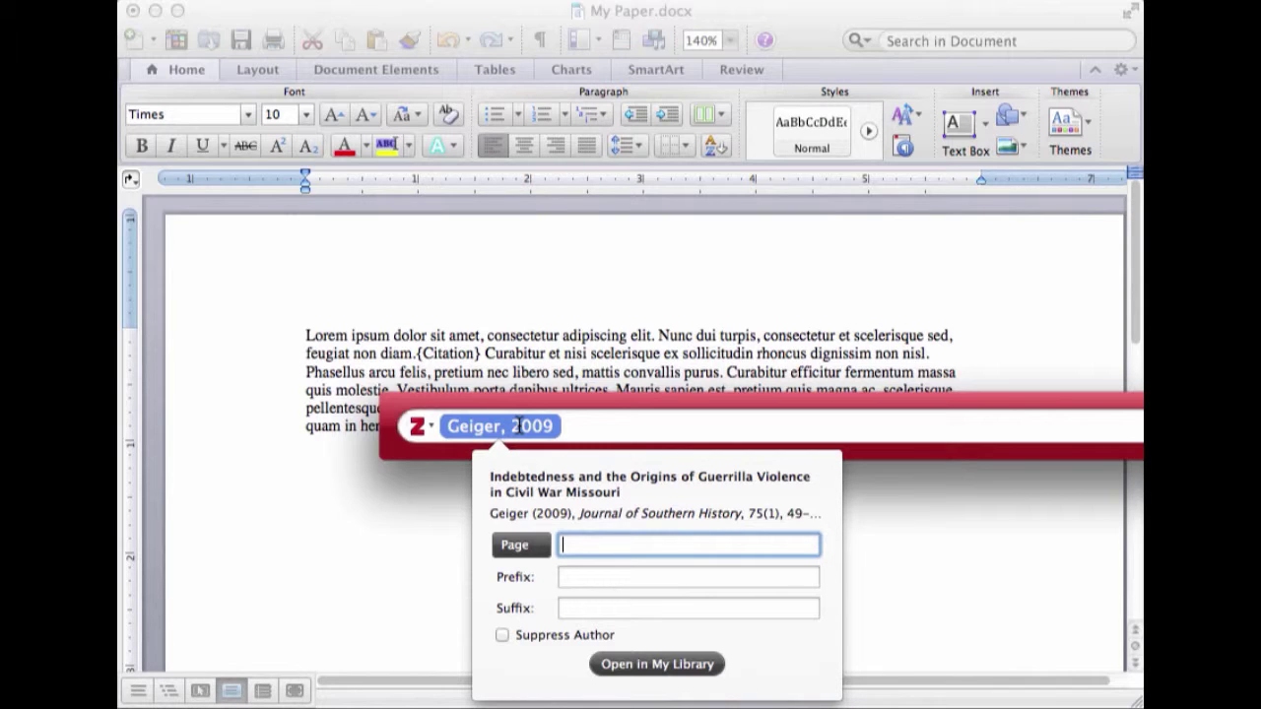
pyautogui.write('52')
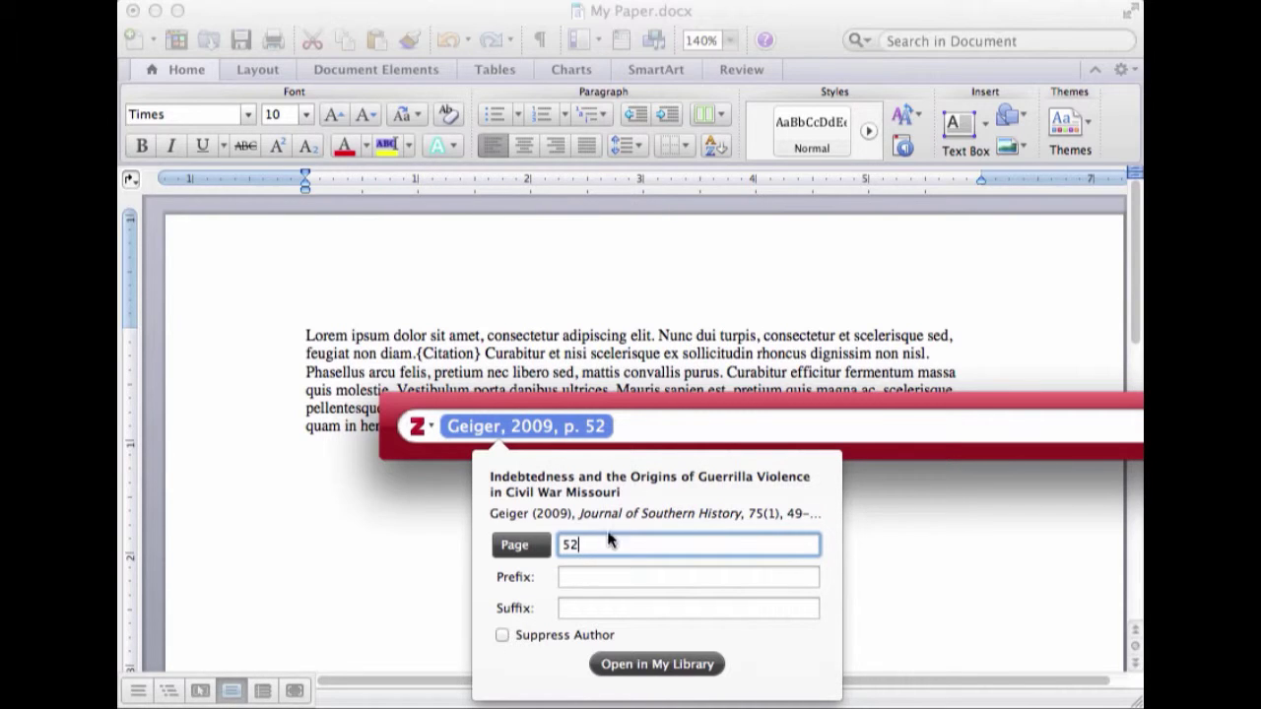
pyautogui.click(647, 432)
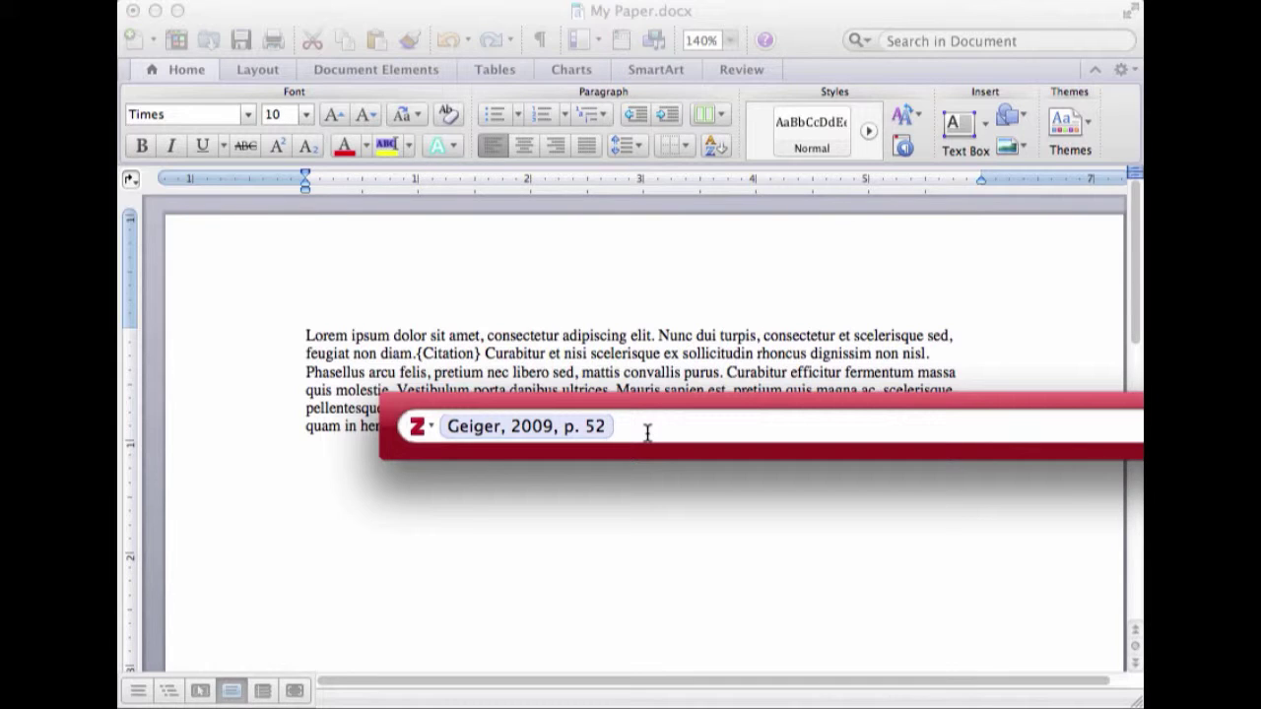
pyautogui.press('Return')
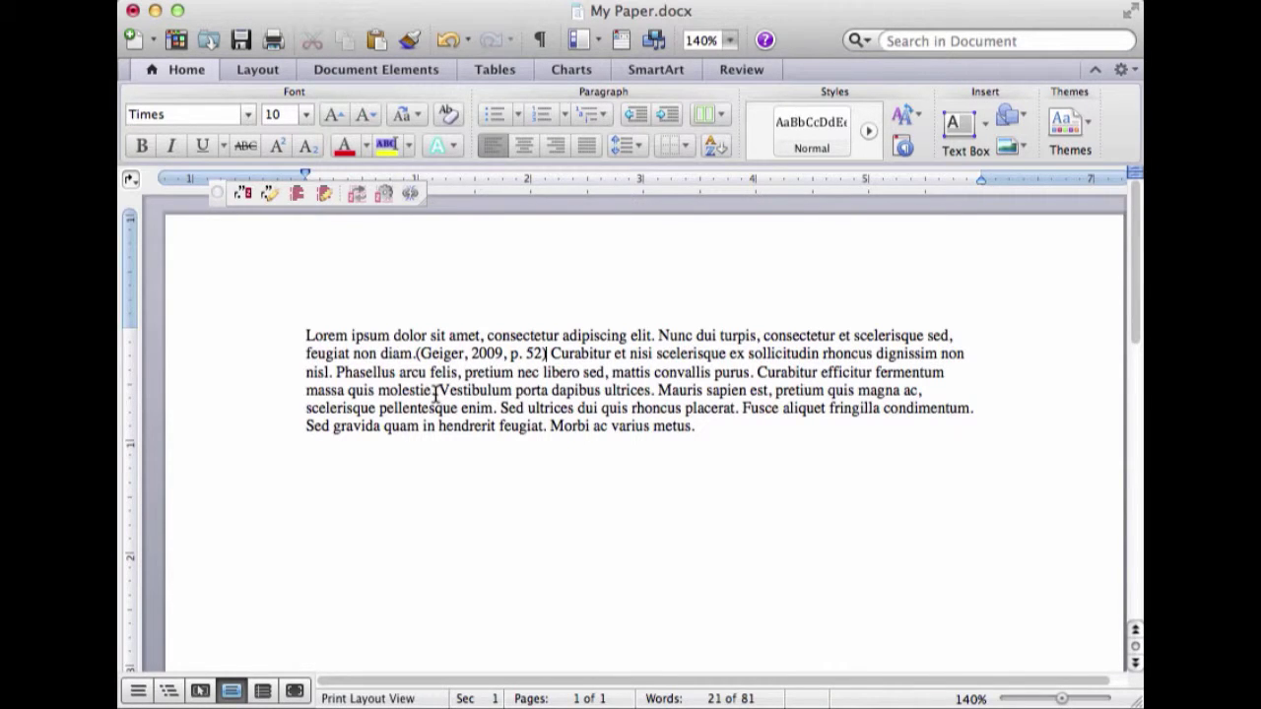
# - Start a new Zotero citation before 'Vestibulum' and pick Geiger 2009 from the 'miss' search
pyautogui.click(436, 390)
pyautogui.click(243, 196)
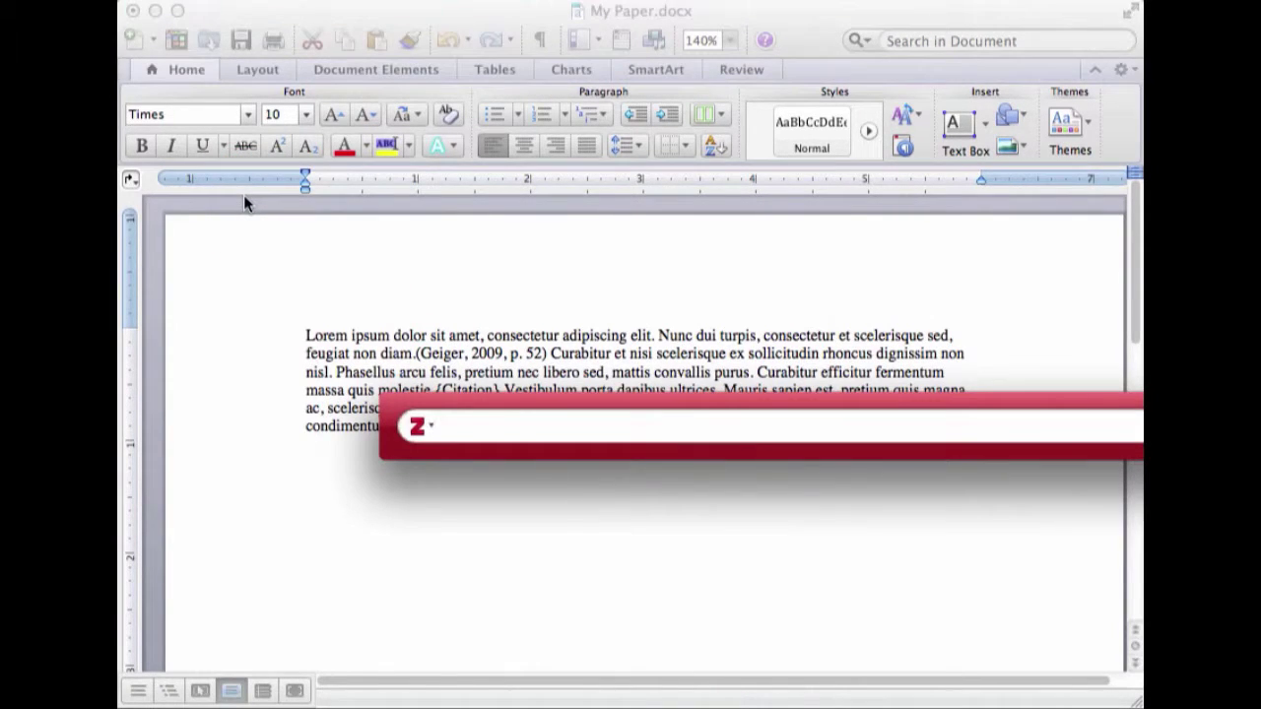
pyautogui.write('miss')
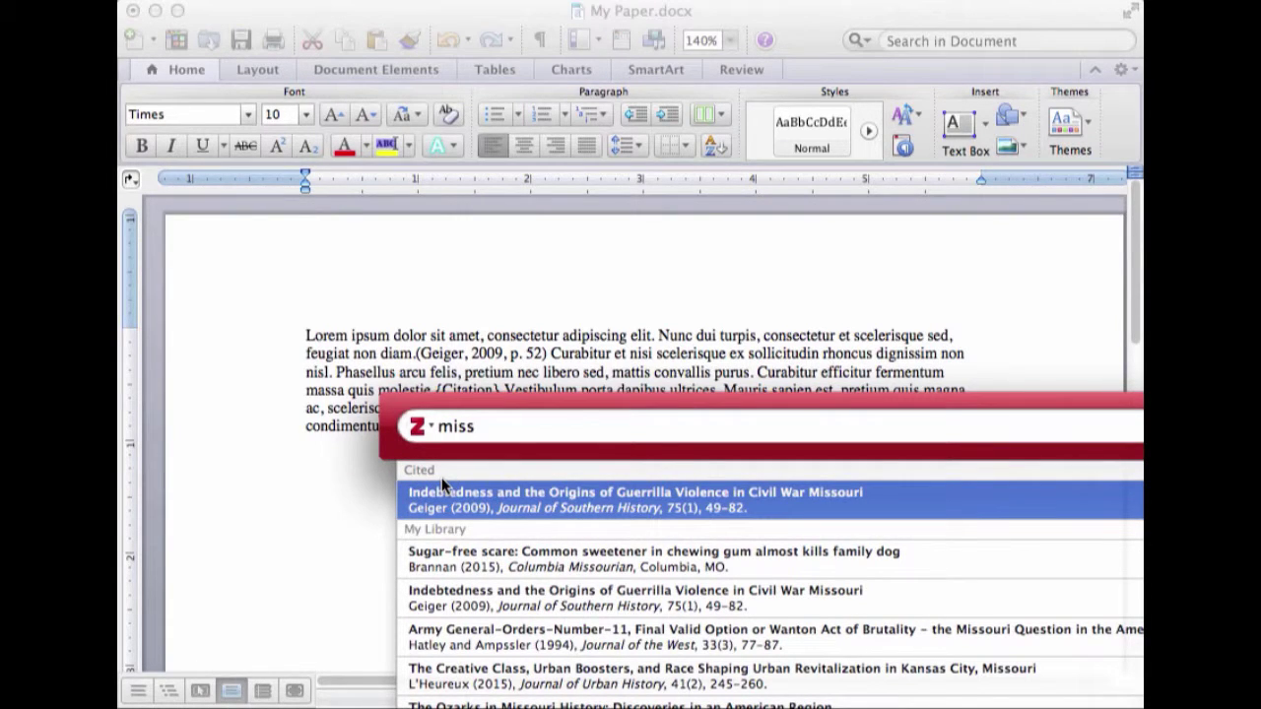
pyautogui.click(511, 594)
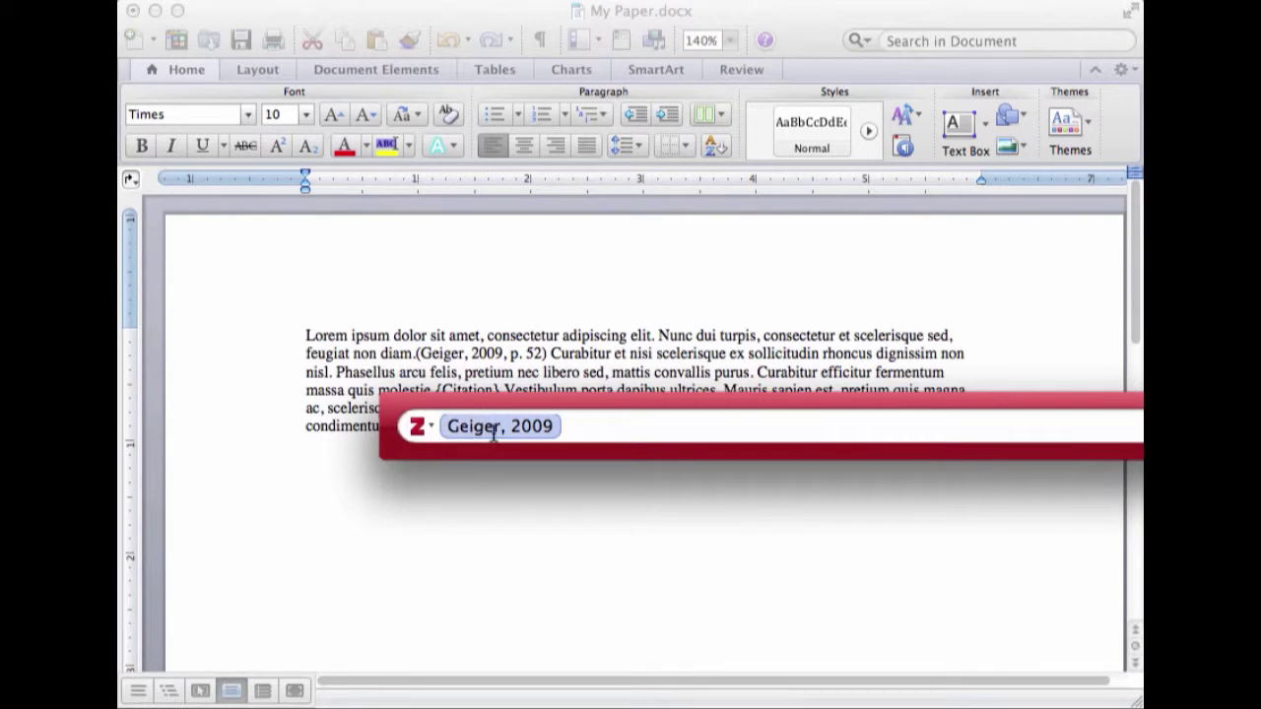
# - Set the Geiger citation's page to 77, correcting the mistyped 45
pyautogui.click(494, 430)
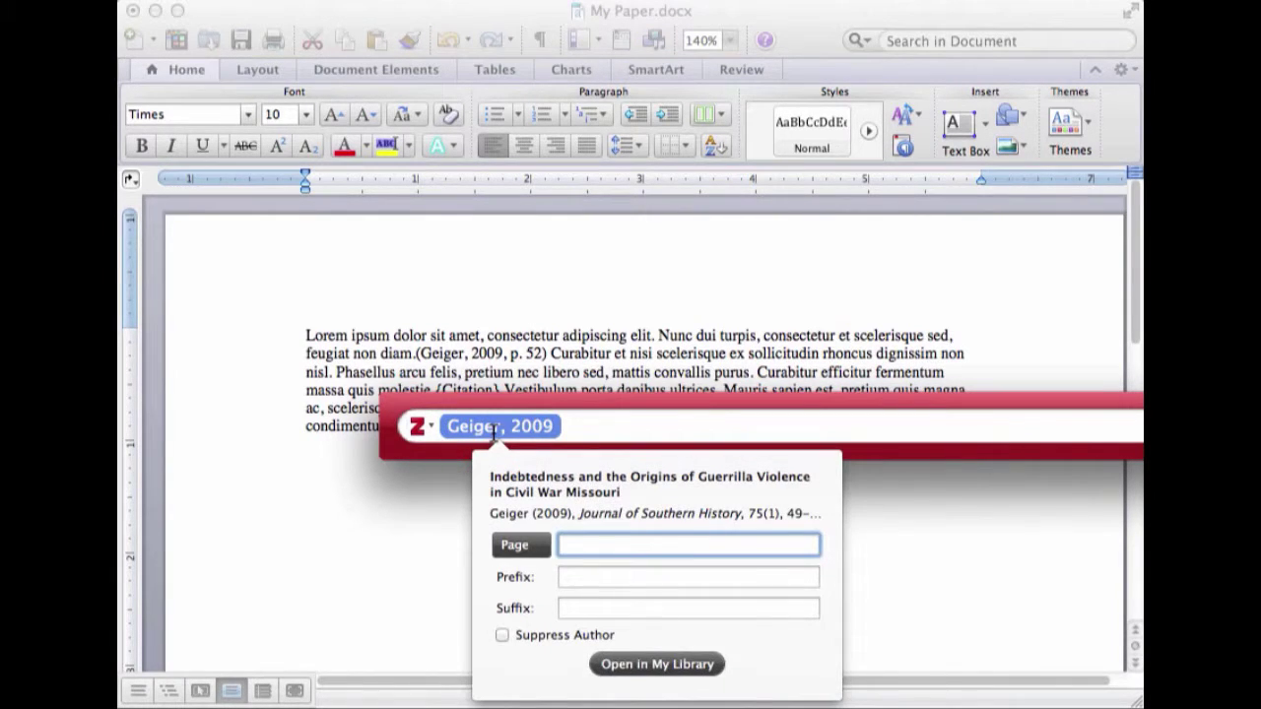
pyautogui.write('45')
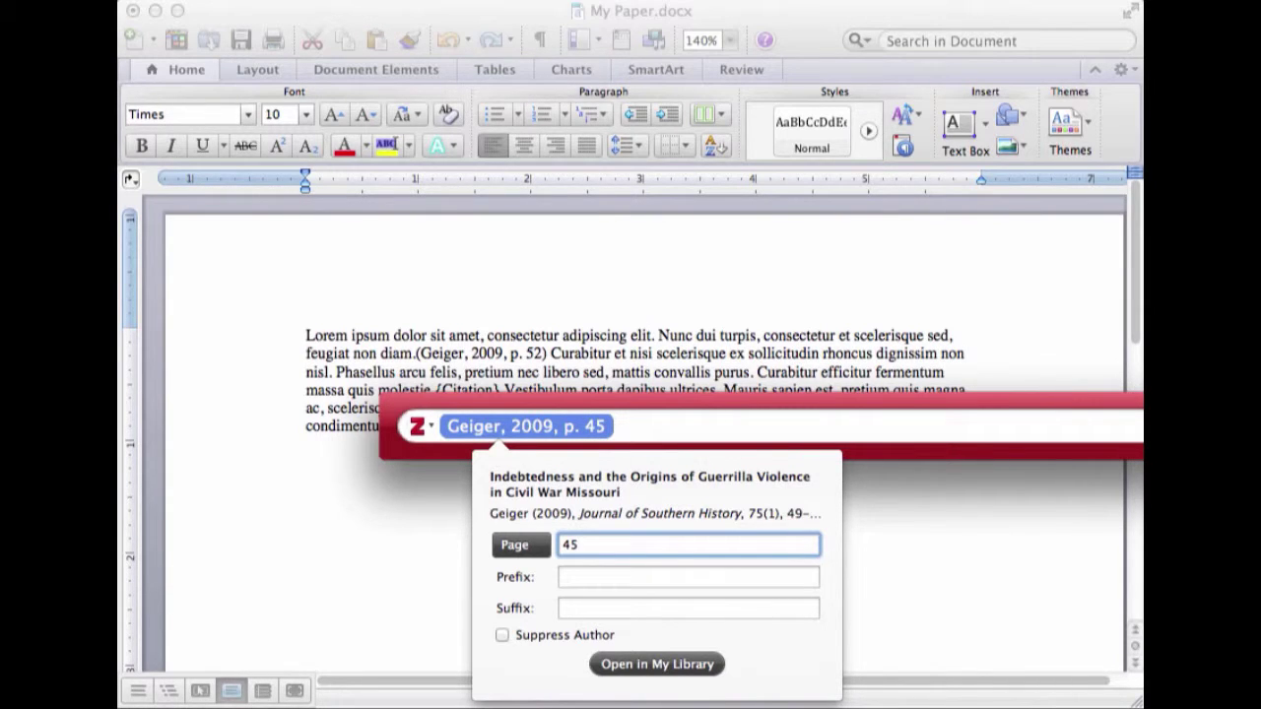
pyautogui.press('BackSpace')
pyautogui.press('BackSpace')
pyautogui.write('77')
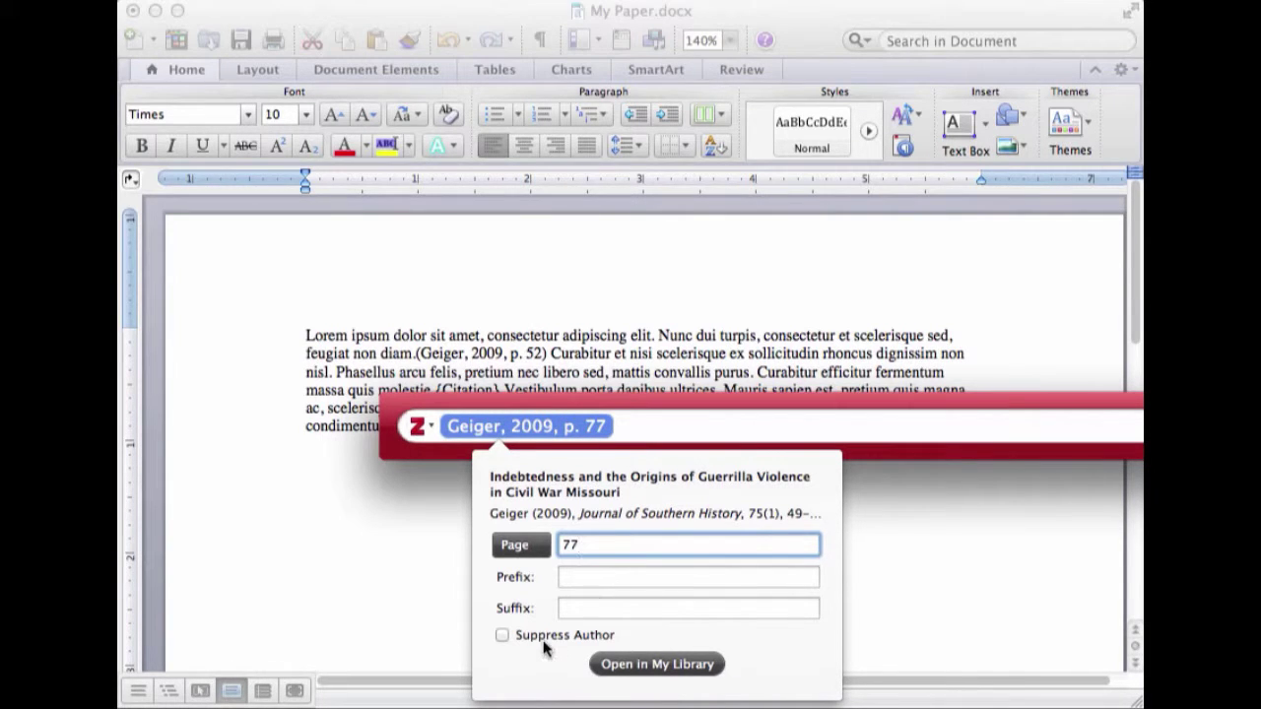
pyautogui.click(657, 666)
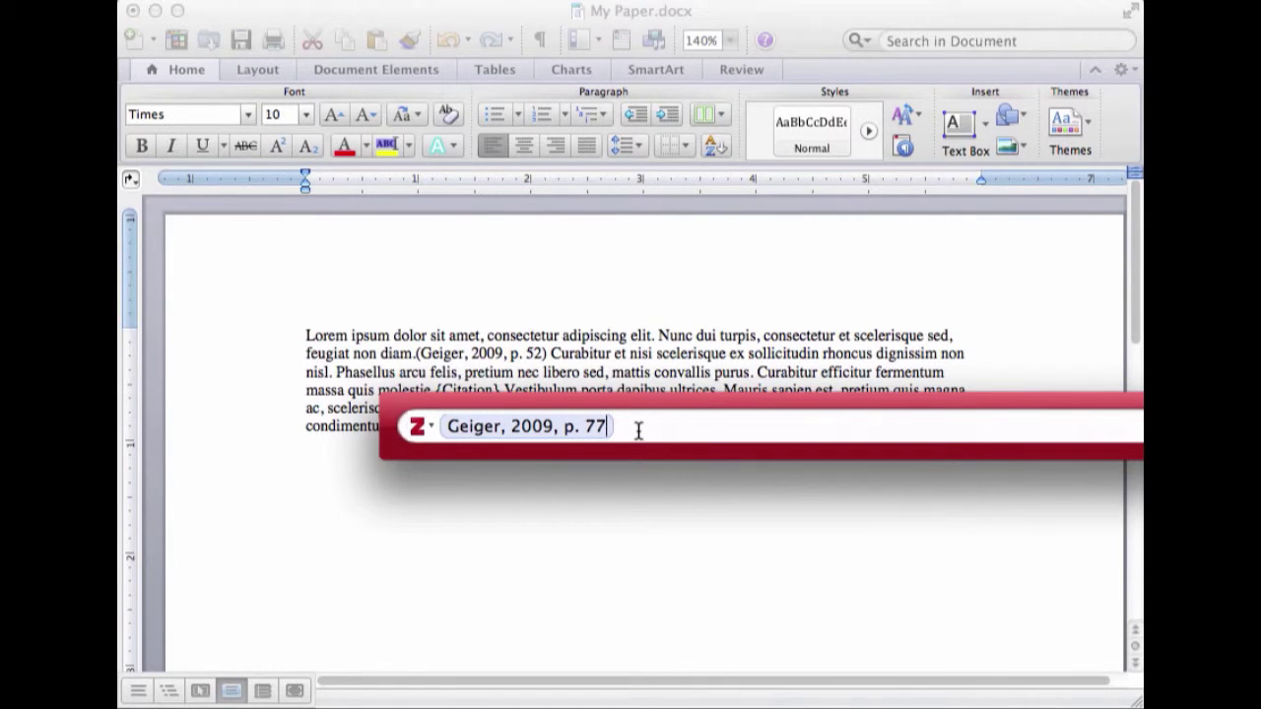
# - Add Neely 1998 at page 55 and insert (Geiger, 2009, p. 77; Neely, 1998, p. 55)
pyautogui.click(638, 430)
pyautogui.write('missou')
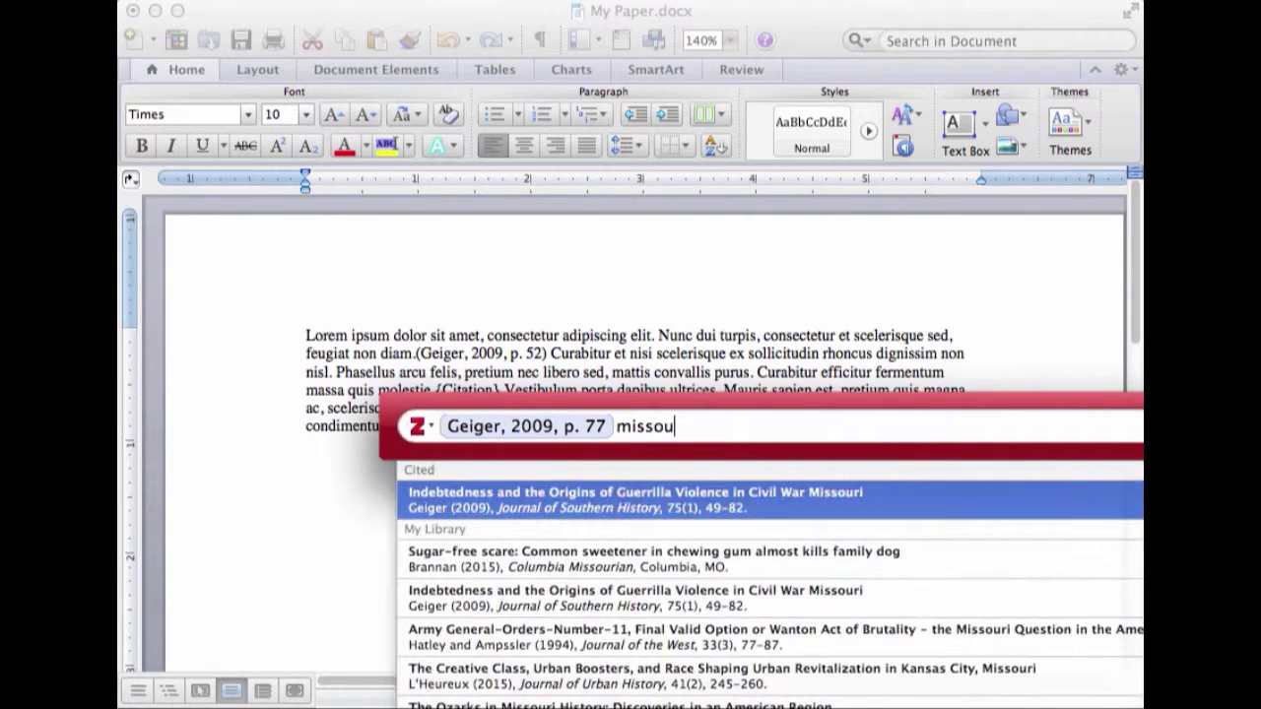
pyautogui.write('ri')
pyautogui.click(620, 699)
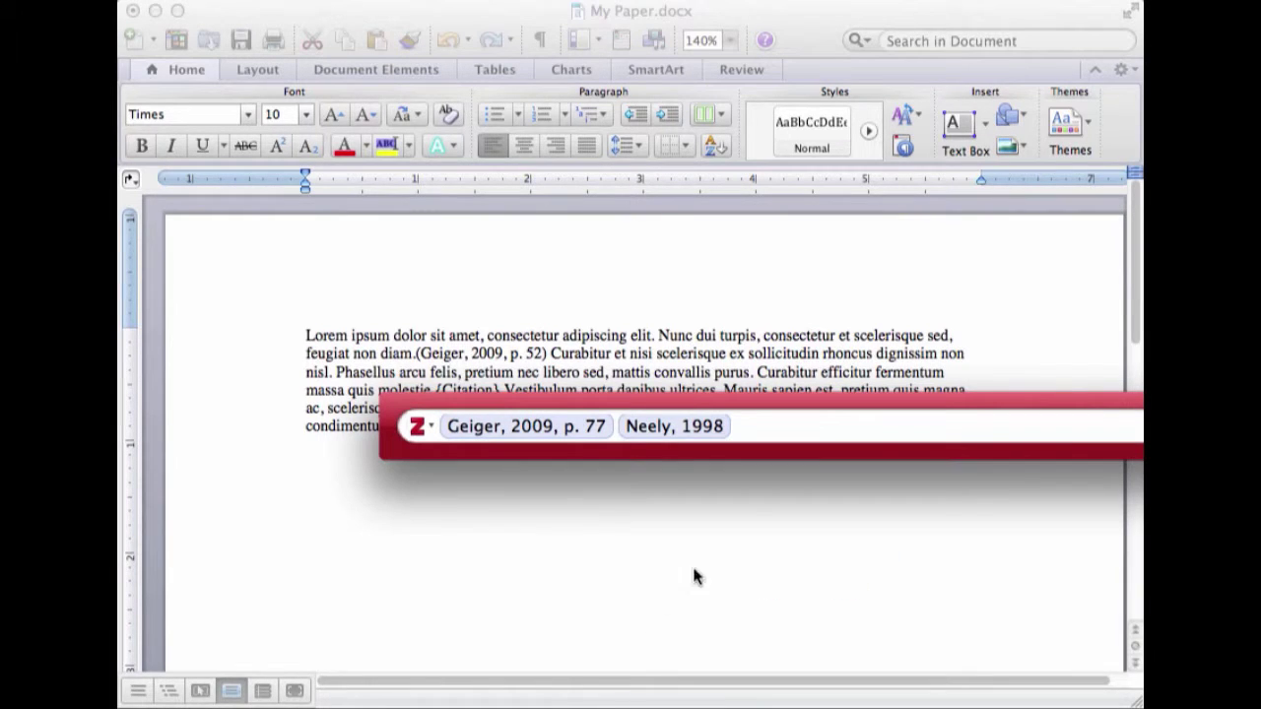
pyautogui.click(700, 426)
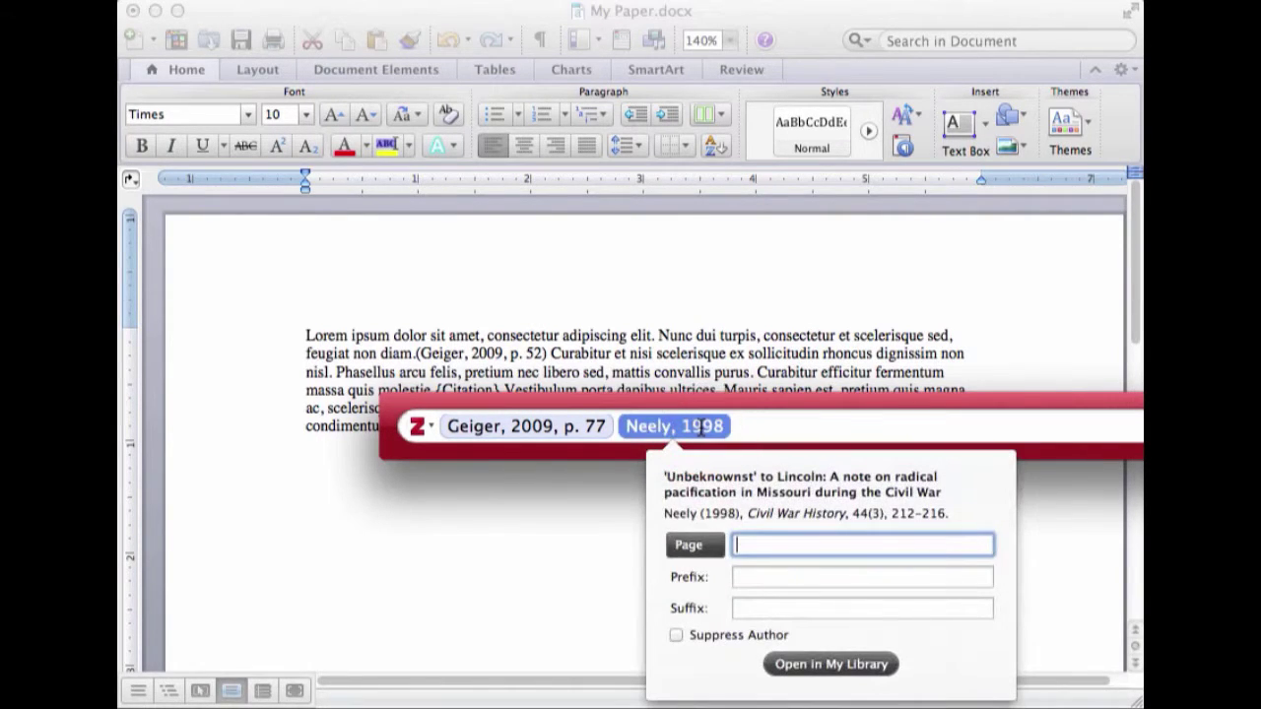
pyautogui.write('55')
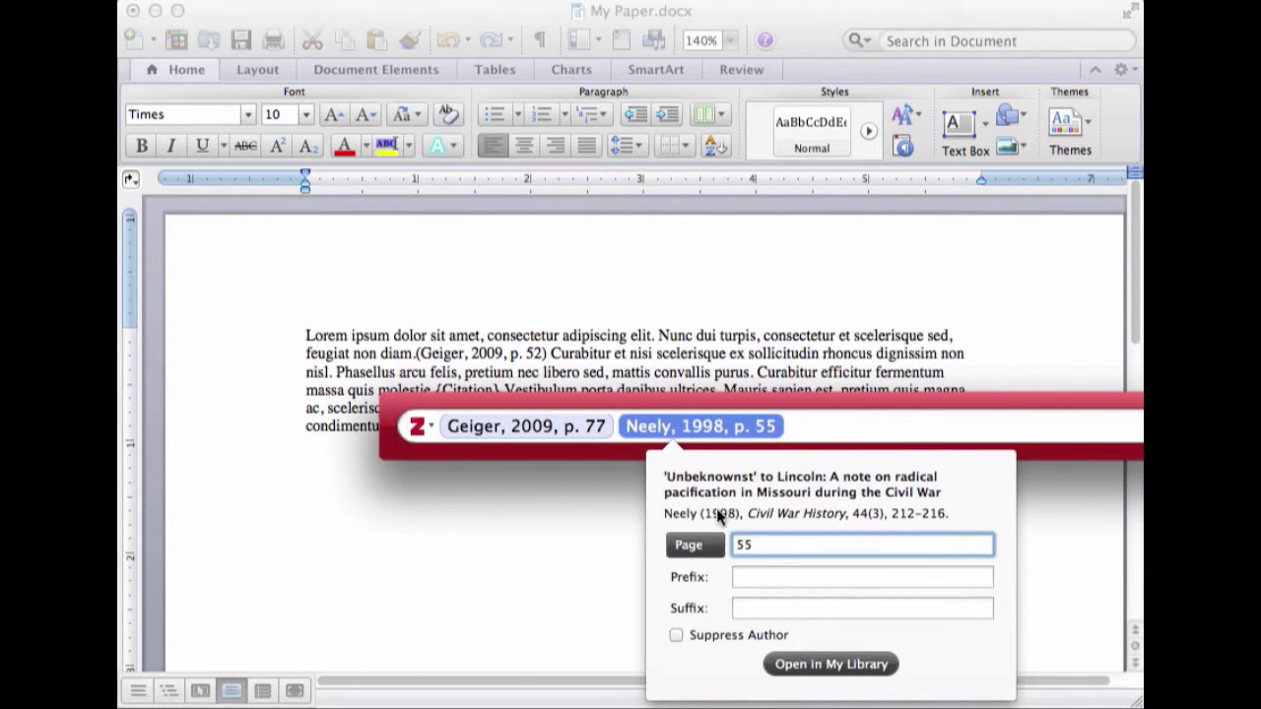
pyautogui.click(797, 428)
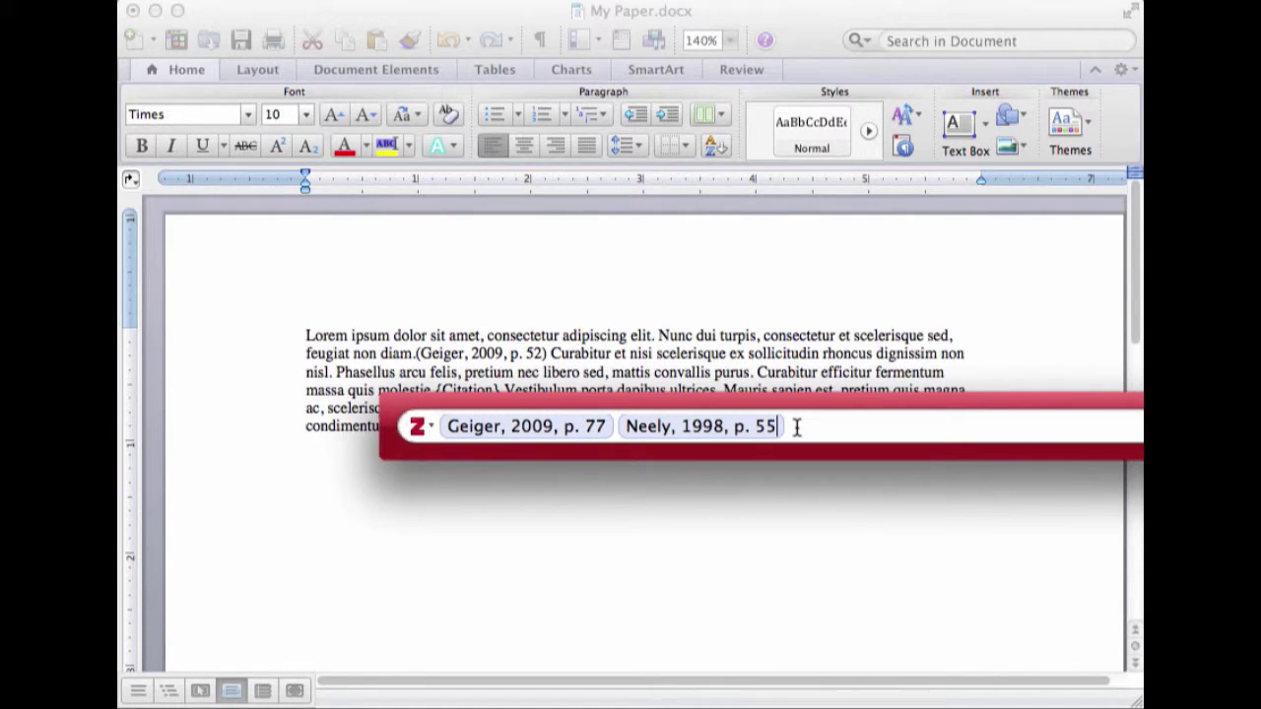
pyautogui.press('Return')
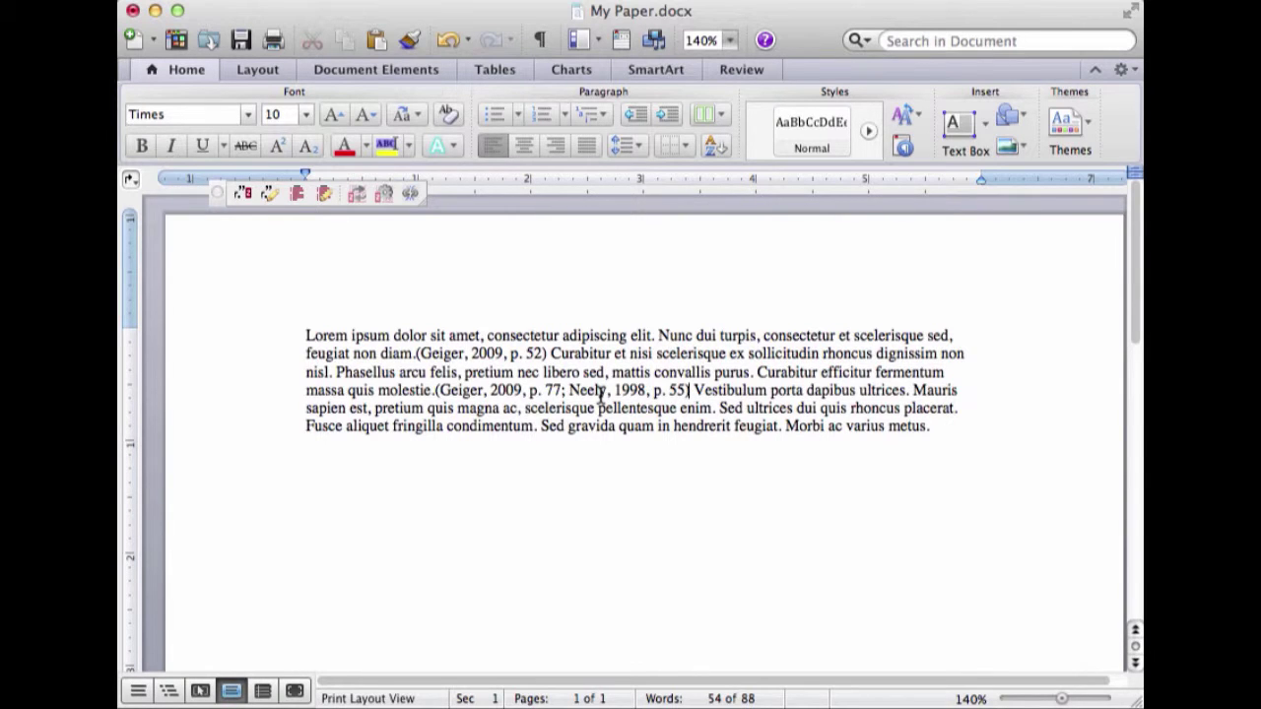
pyautogui.click(541, 427)
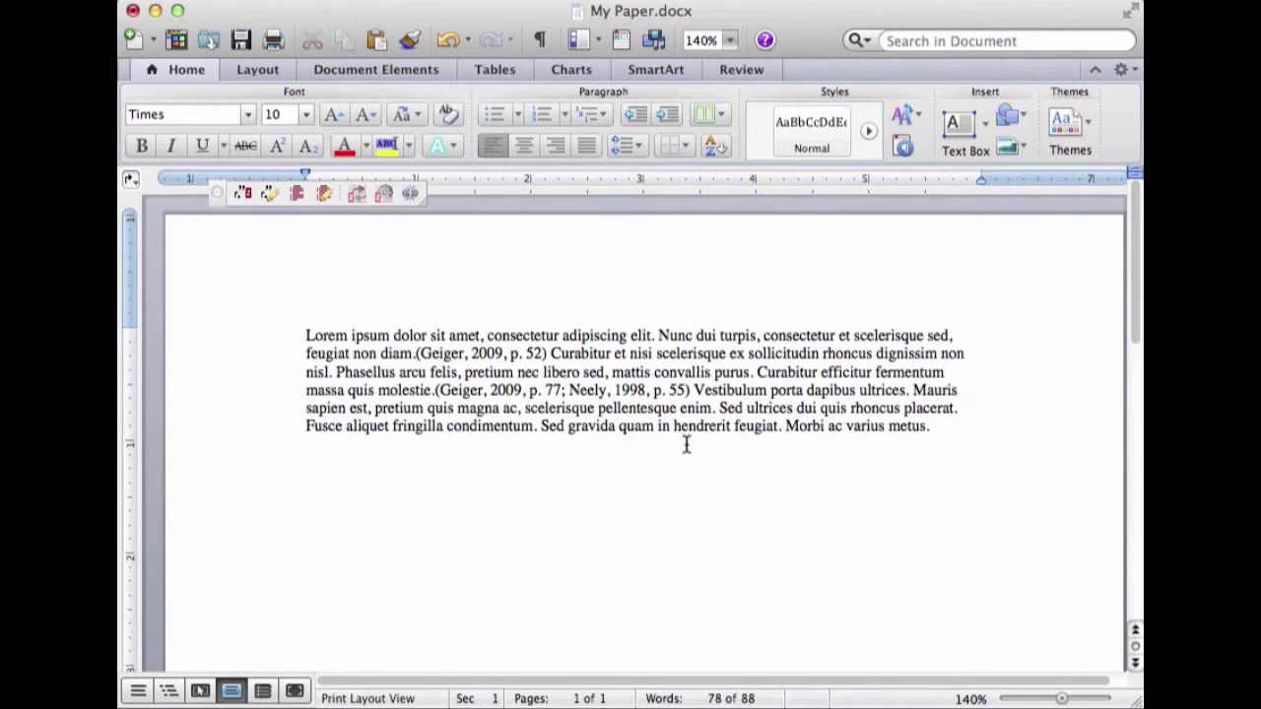